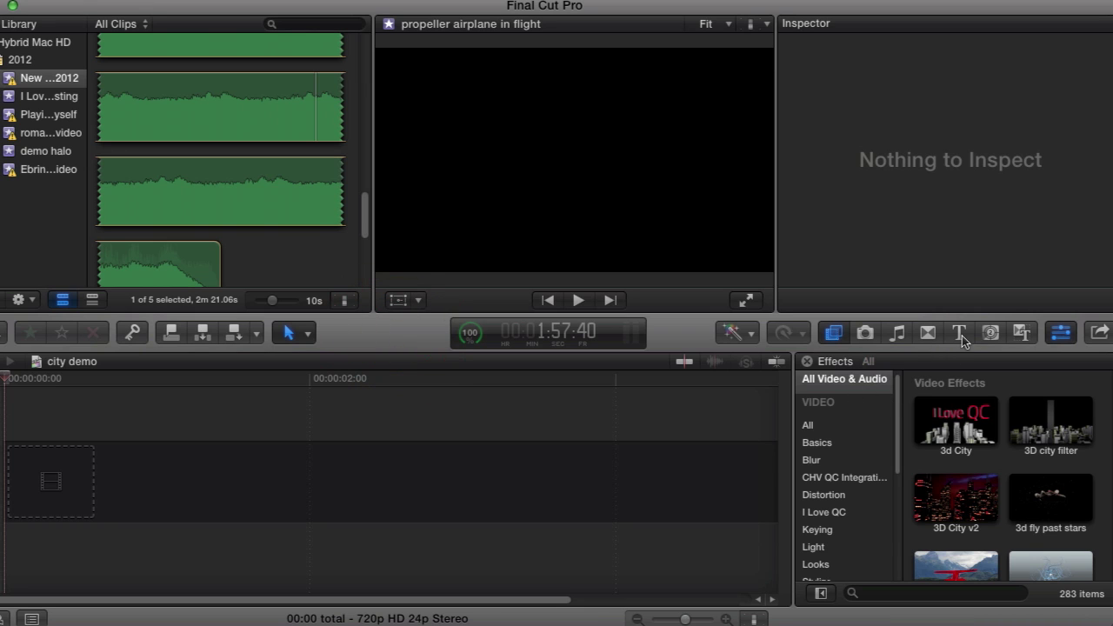
Add the Solids Grey Scale generator to the timeline and set the project format to 720p HD.
left_click(990, 333)
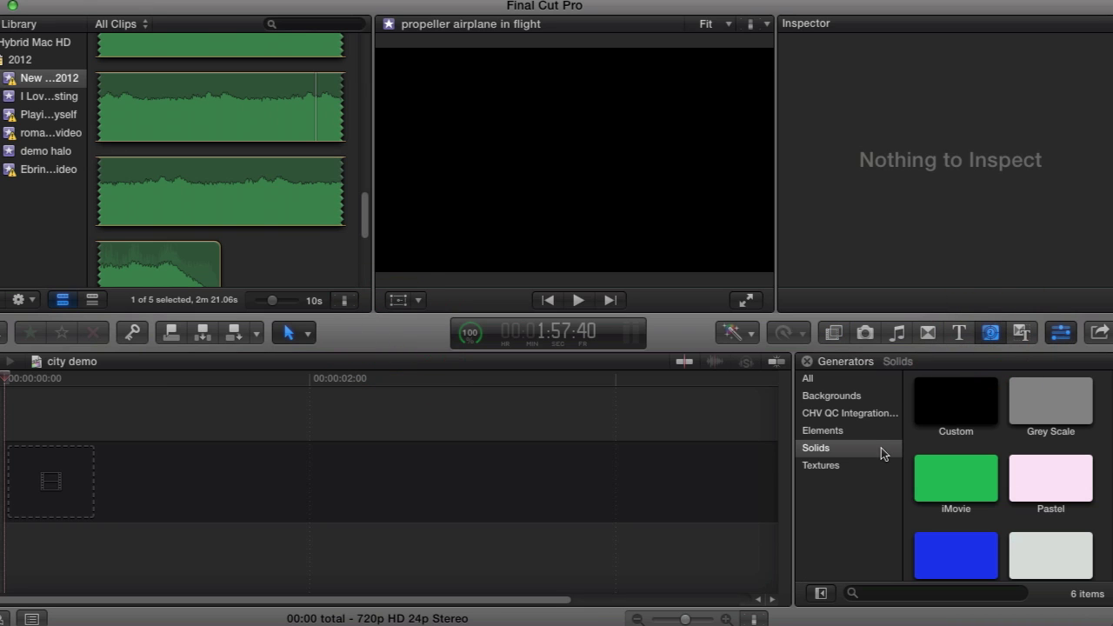
left_click_drag(1026, 393, 167, 495)
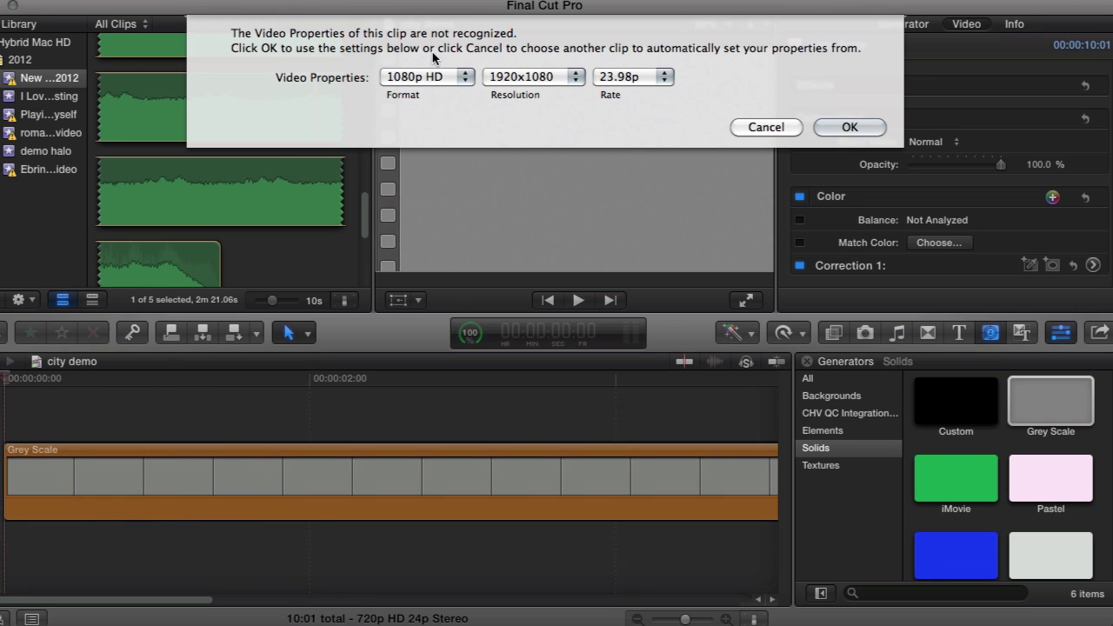
left_click(432, 77)
left_click(432, 107)
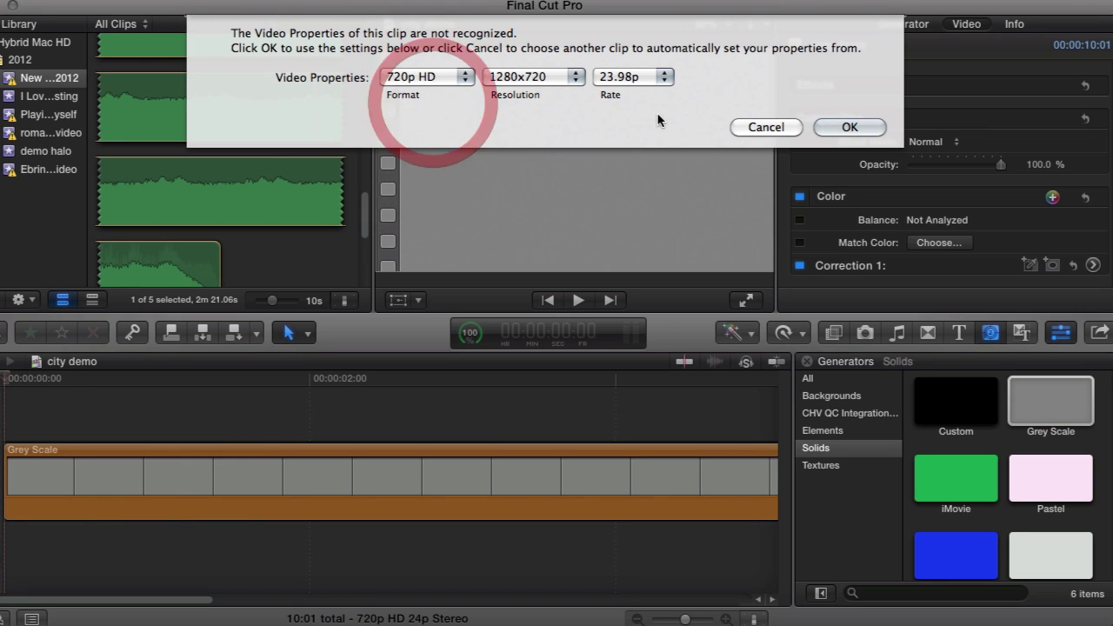
left_click(847, 127)
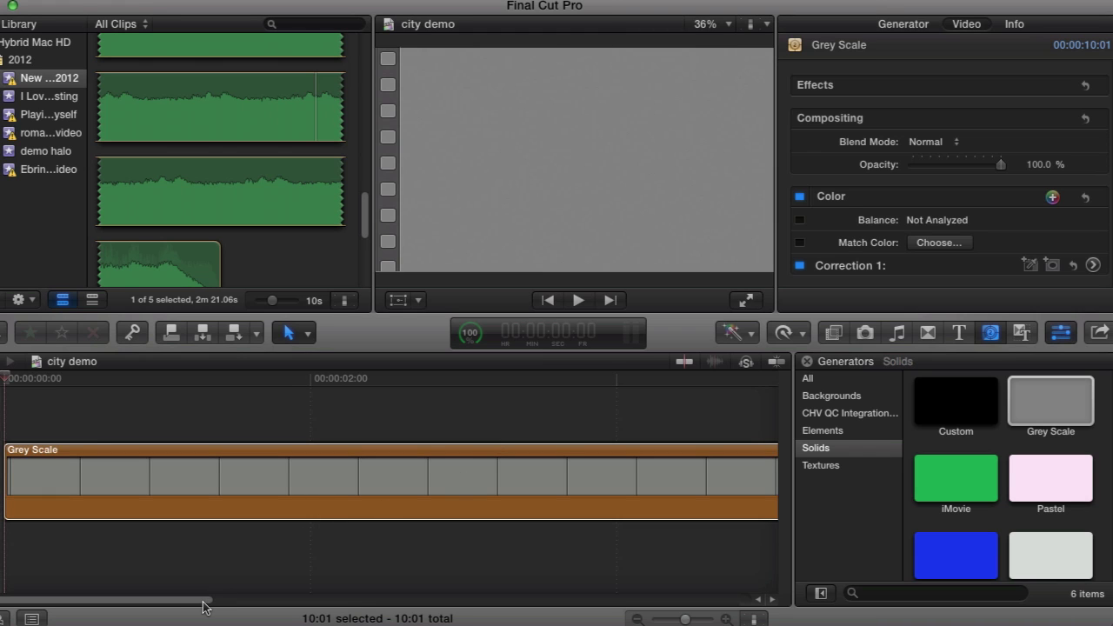
Trim the Grey Scale clip to 5 seconds.
left_click_drag(206, 606, 267, 605)
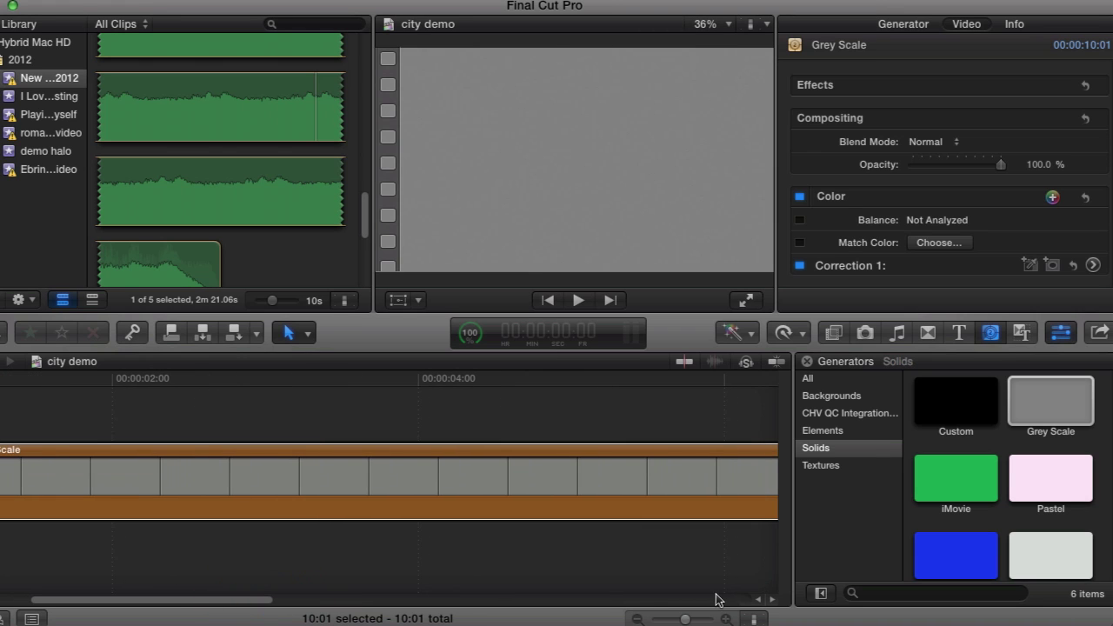
left_click_drag(685, 619, 682, 619)
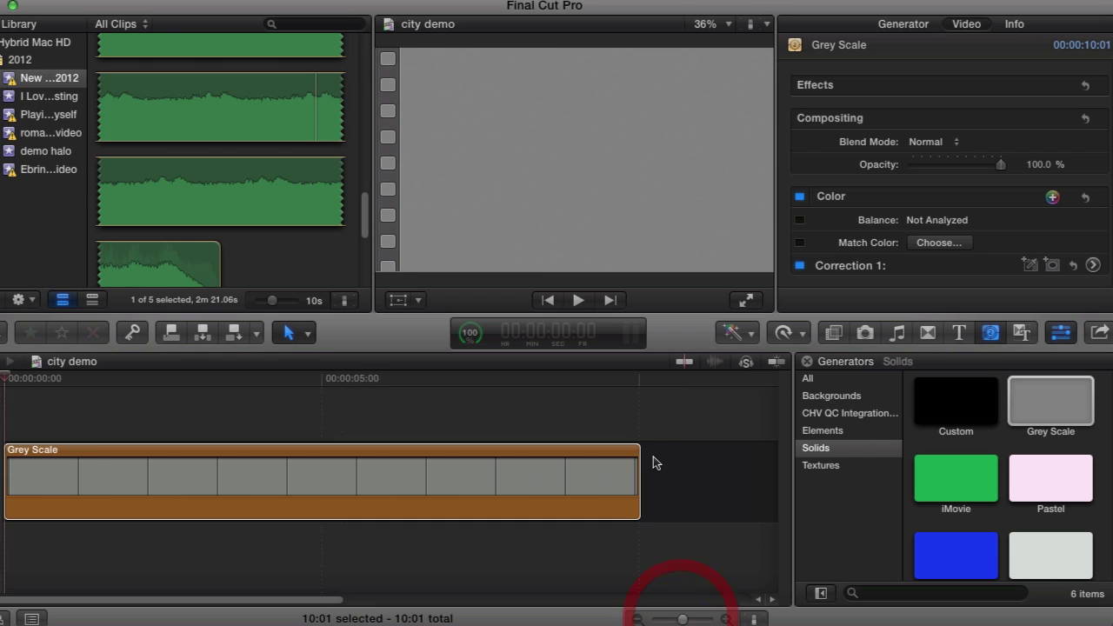
left_click(637, 476)
left_click_drag(487, 465, 315, 482)
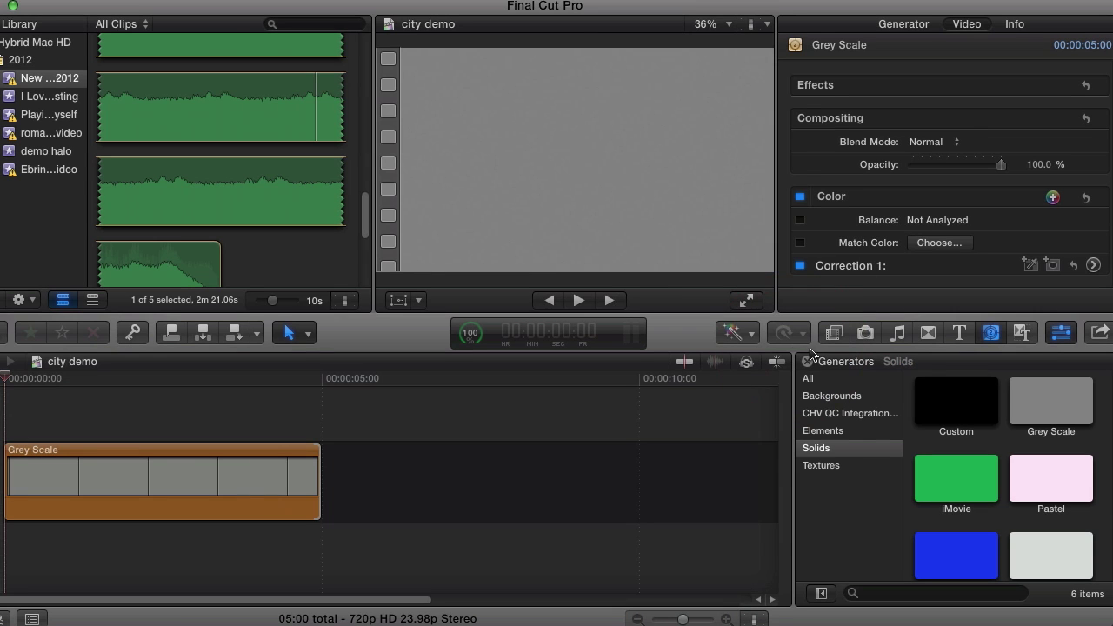
Drag 3D City v2 from the I Love QC effects onto the Grey Scale clip.
left_click(827, 334)
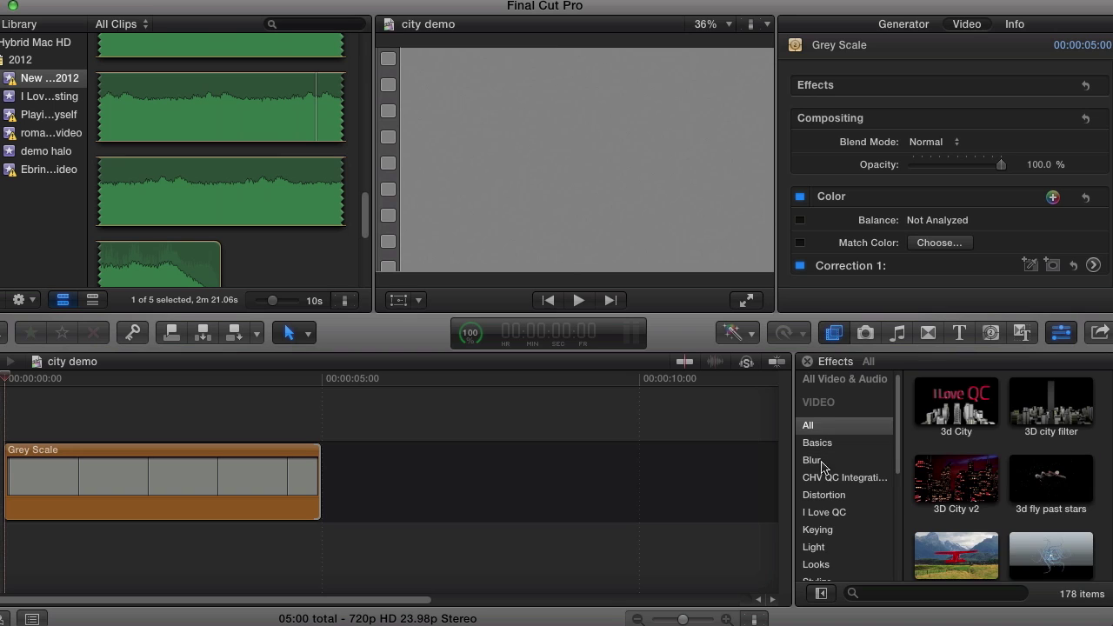
left_click(821, 513)
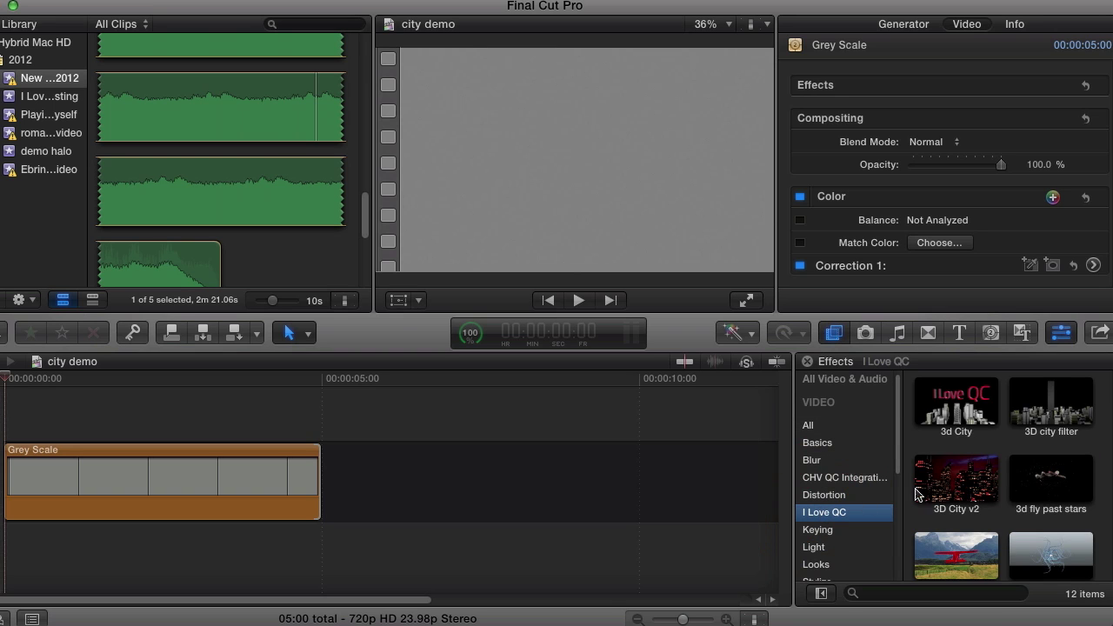
left_click_drag(953, 491, 247, 474)
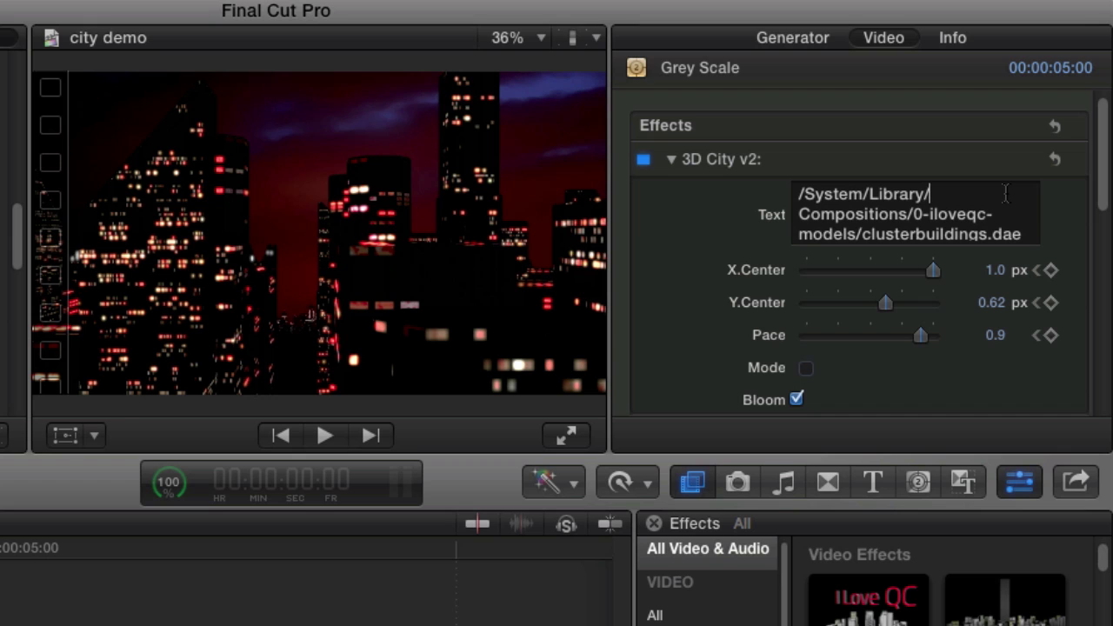
Clear the model file path and load abstract.dae from Finder as the 3D model.
key("super+a")
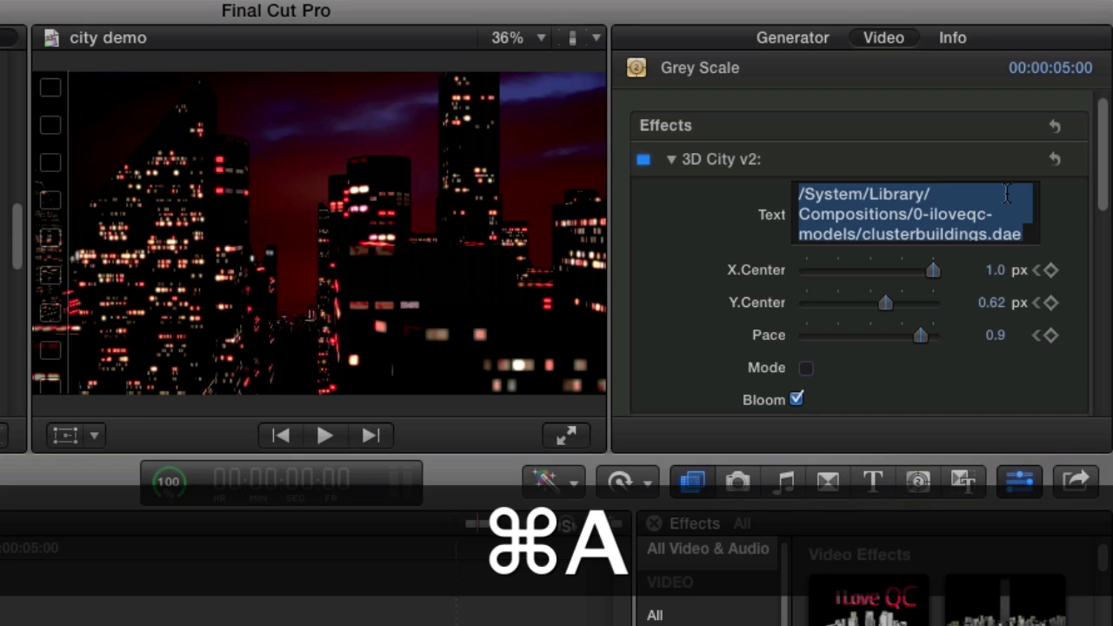
key("BackSpace")
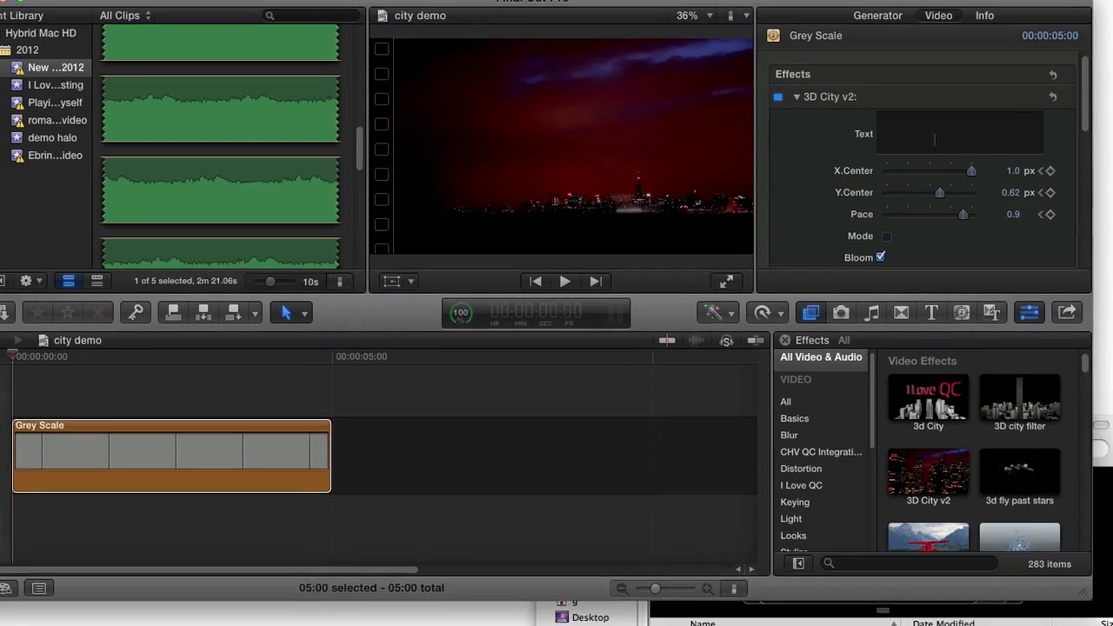
key("super+Tab")
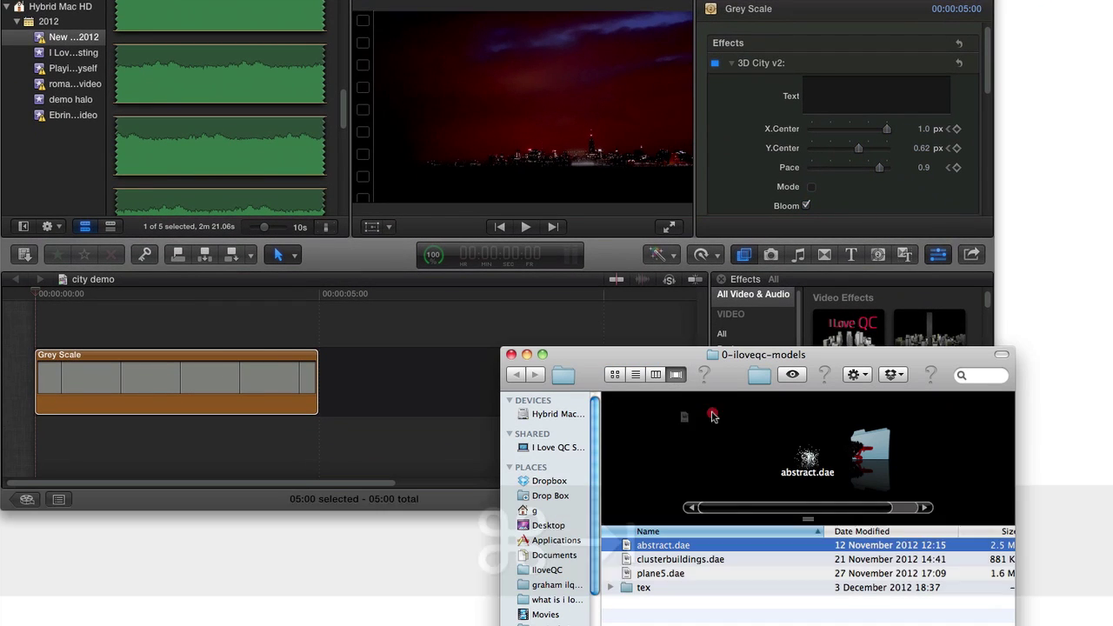
left_click_drag(652, 550, 885, 93)
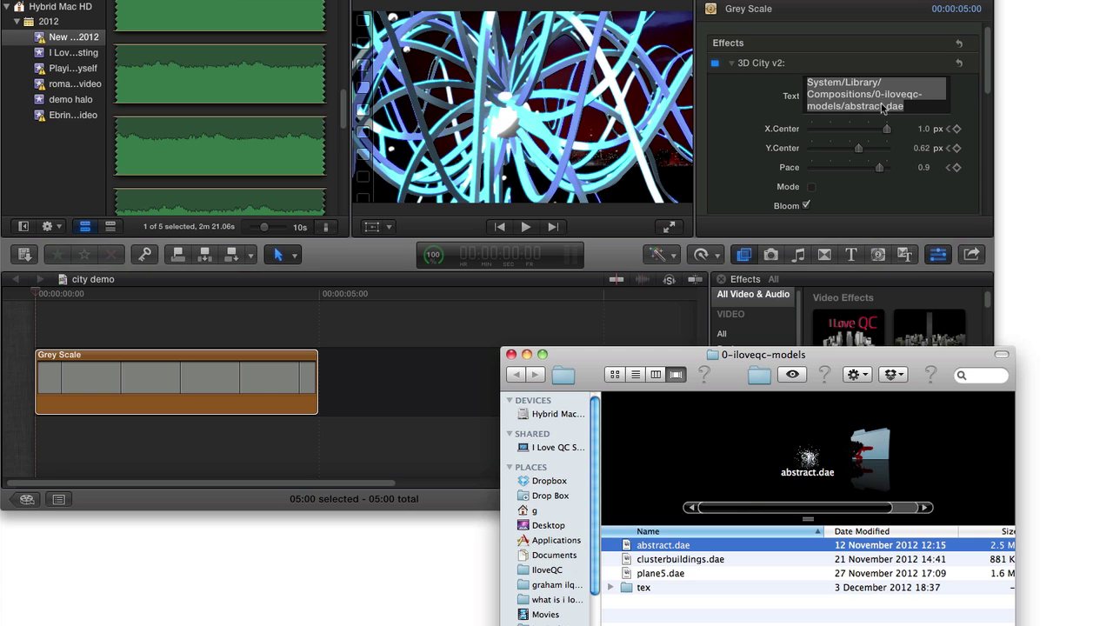
Replace the abstract.dae model with clusterbuildings.dae.
left_click(916, 108)
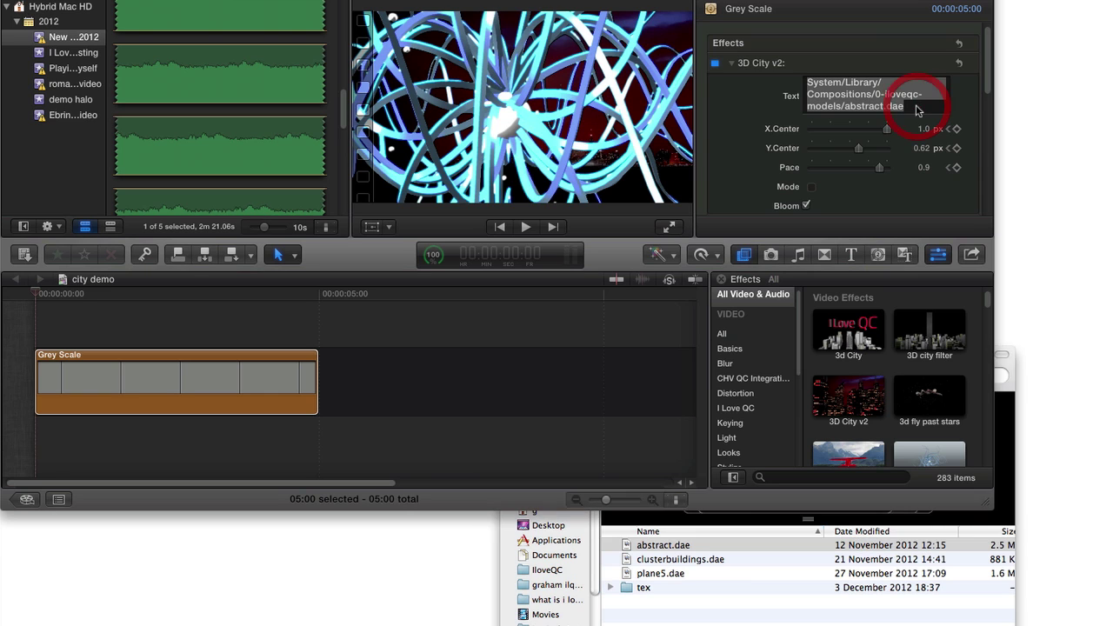
key("BackSpace")
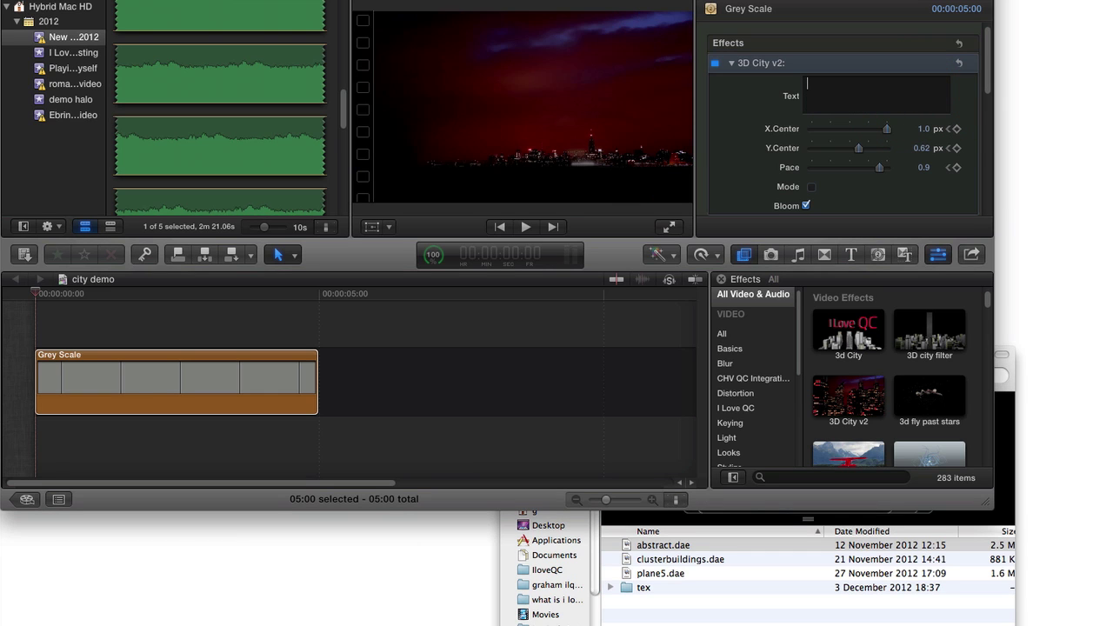
key("super+Tab")
left_click_drag(647, 562, 872, 102)
Adjust X.Center and raise Y.Center from 0.62 to 0.93.
key("super+Tab")
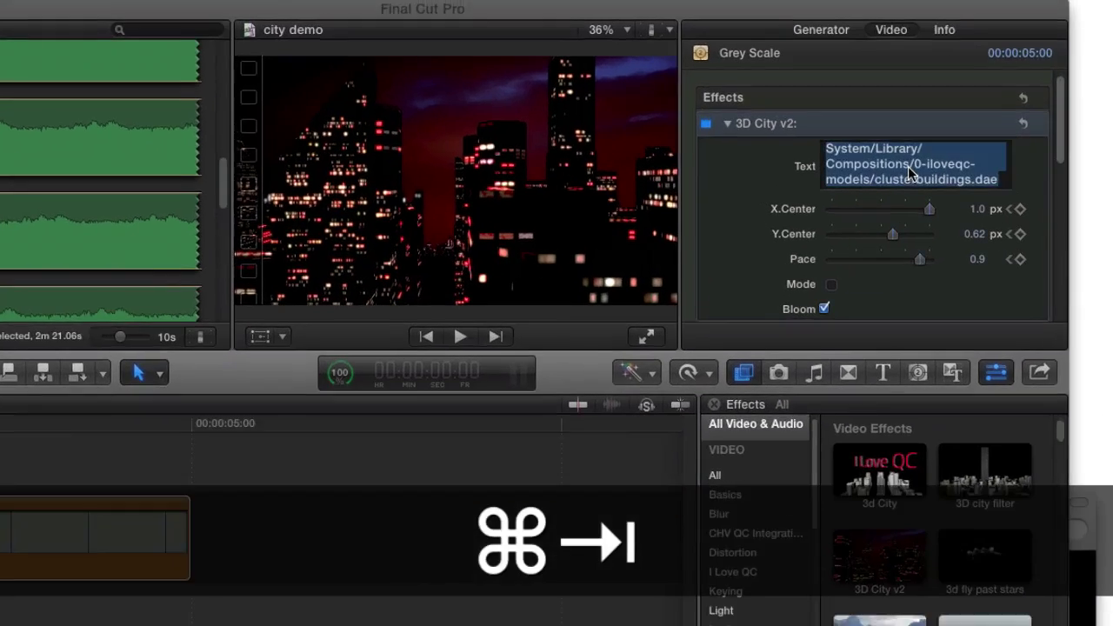
mouse_move(929, 208)
left_mouse_down()
mouse_move(908, 208)
mouse_move(927, 208)
left_mouse_up()
left_click(890, 237)
left_click_drag(916, 307, 952, 348)
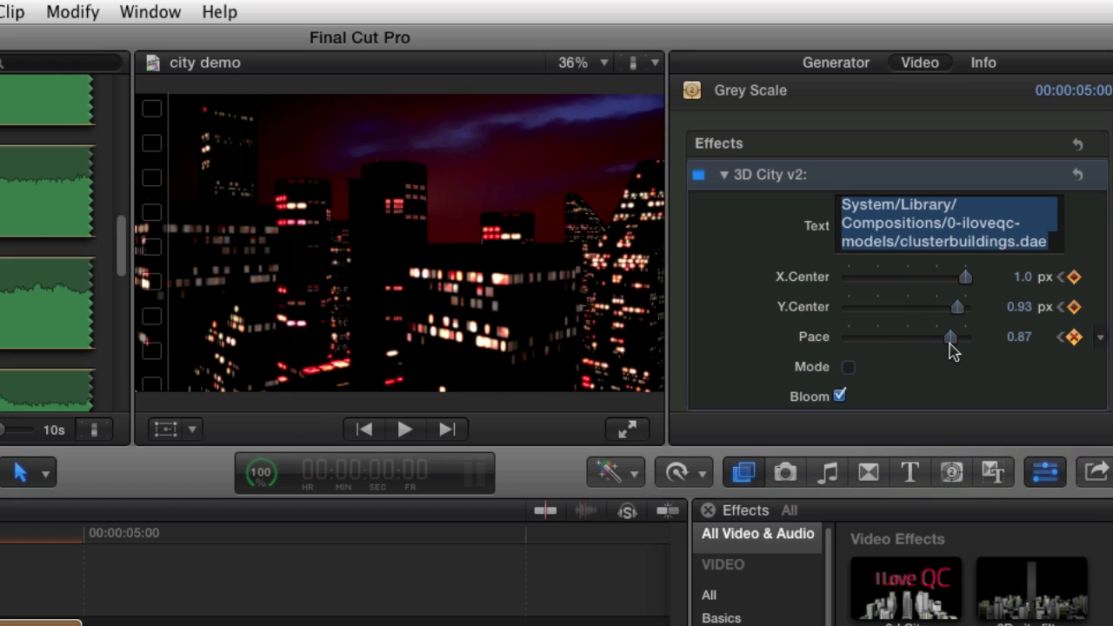
Turn 3D City v2's Mode off, and toggle Bloom off and back on.
left_click(848, 368)
left_click(840, 397)
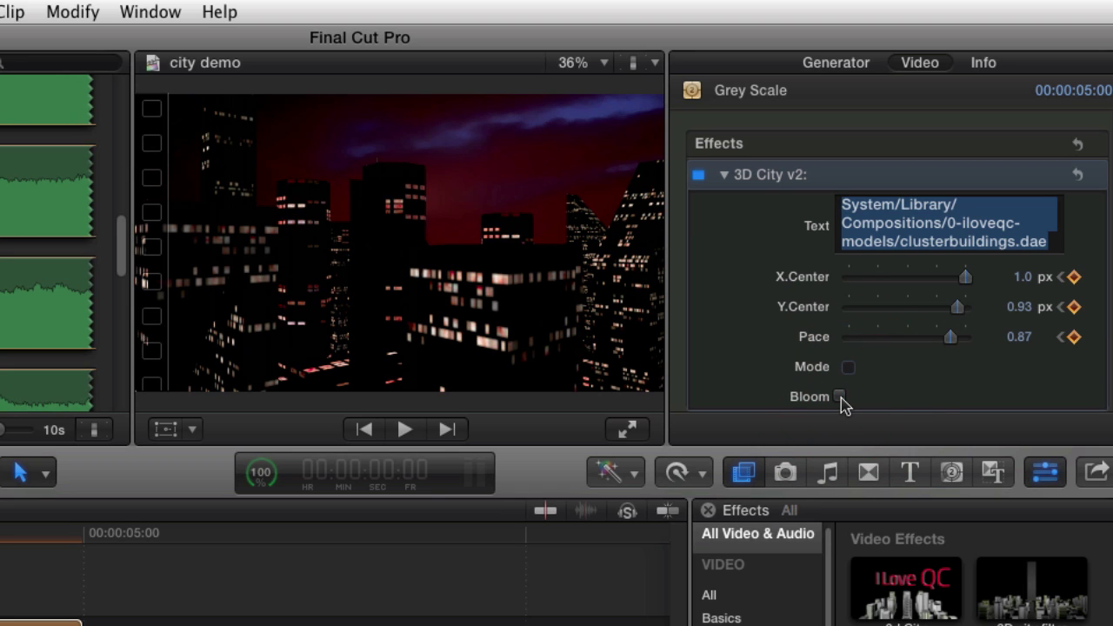
left_click(840, 397)
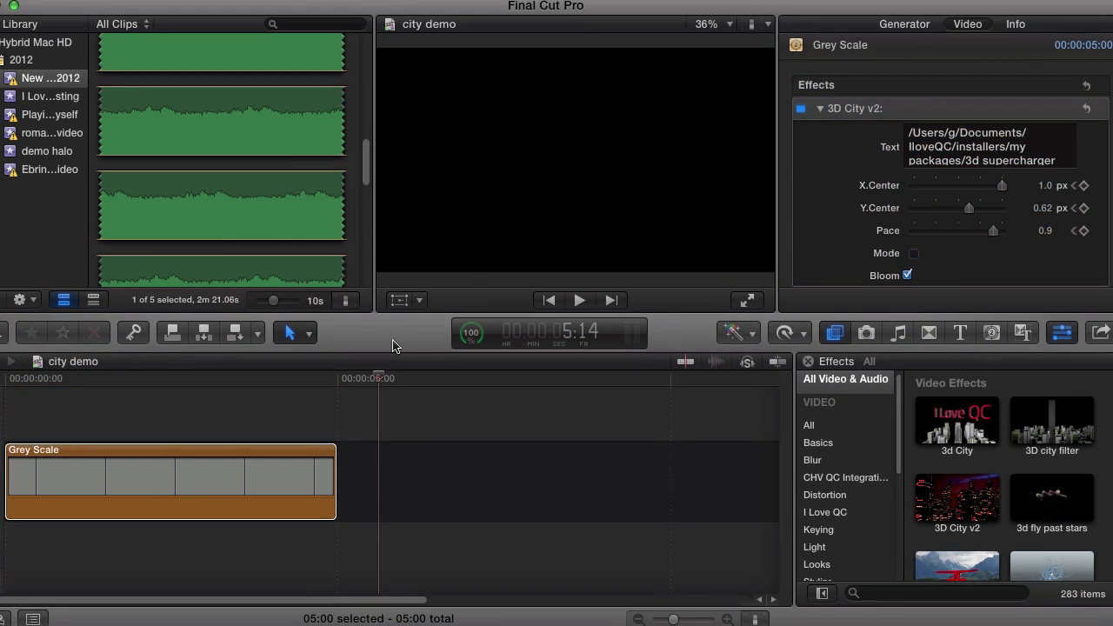
left_click(156, 488)
At the clip start, keyframe X.Center at 0.95.
left_click(242, 377)
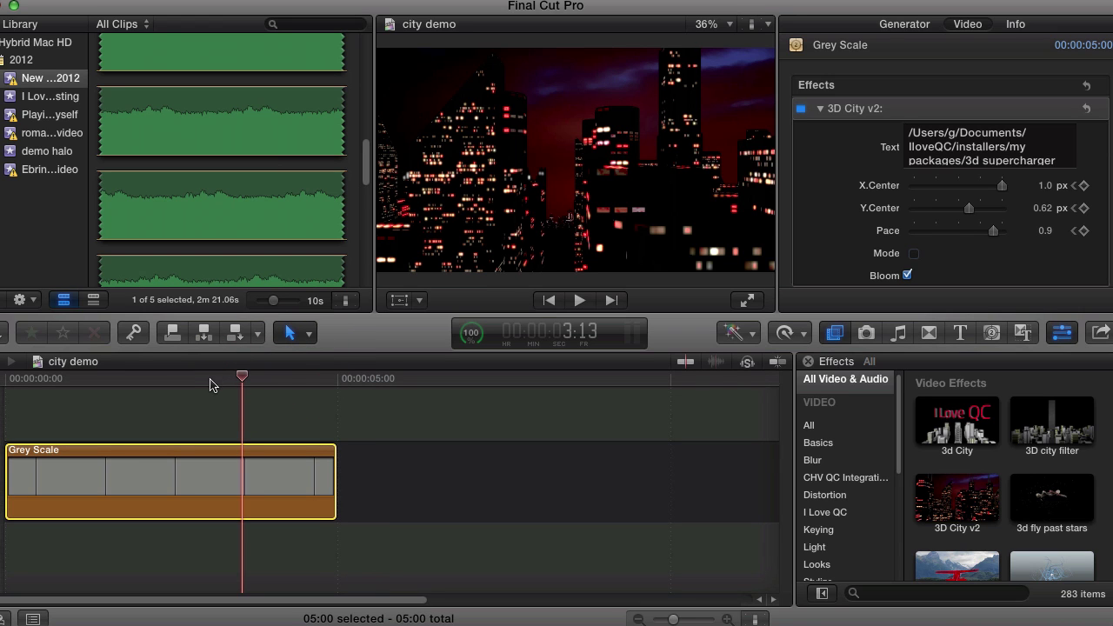
key("Home")
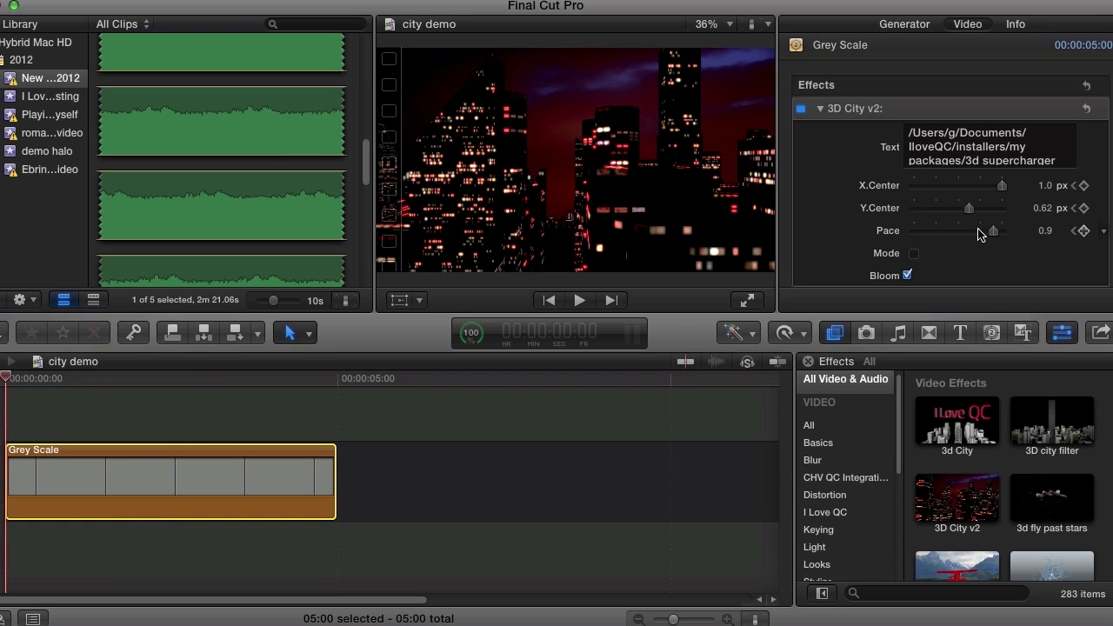
left_click(1083, 186)
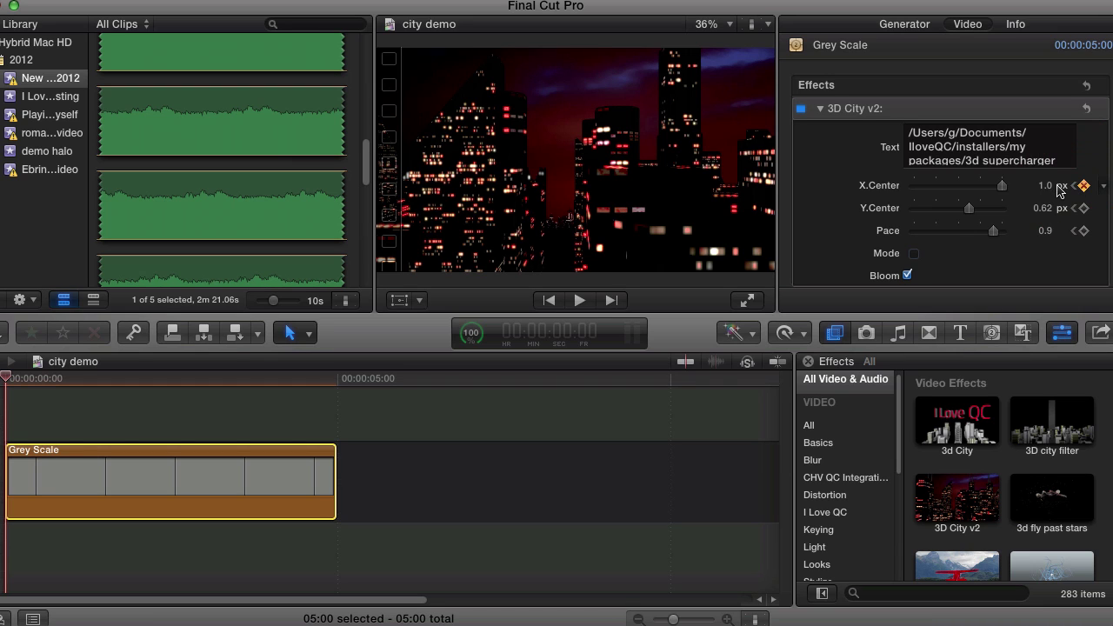
left_click(1046, 187)
type("0.59")
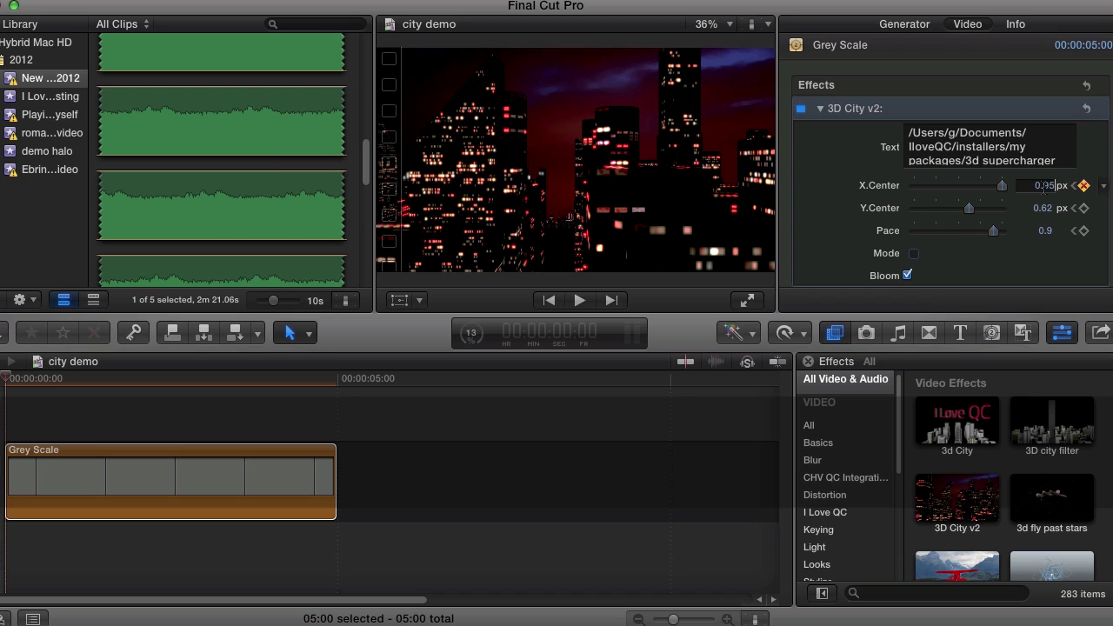
key("Return")
Add start keyframes for Y.Center at 0.64 and Pace at 0.75.
left_click(1083, 208)
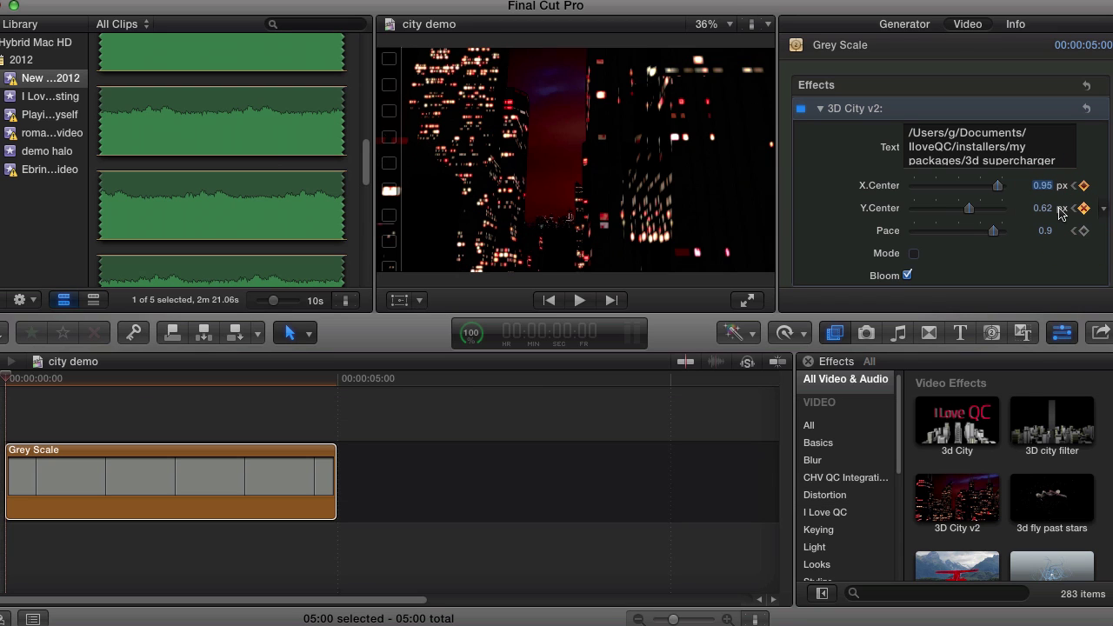
left_click(1047, 210)
type("0.64")
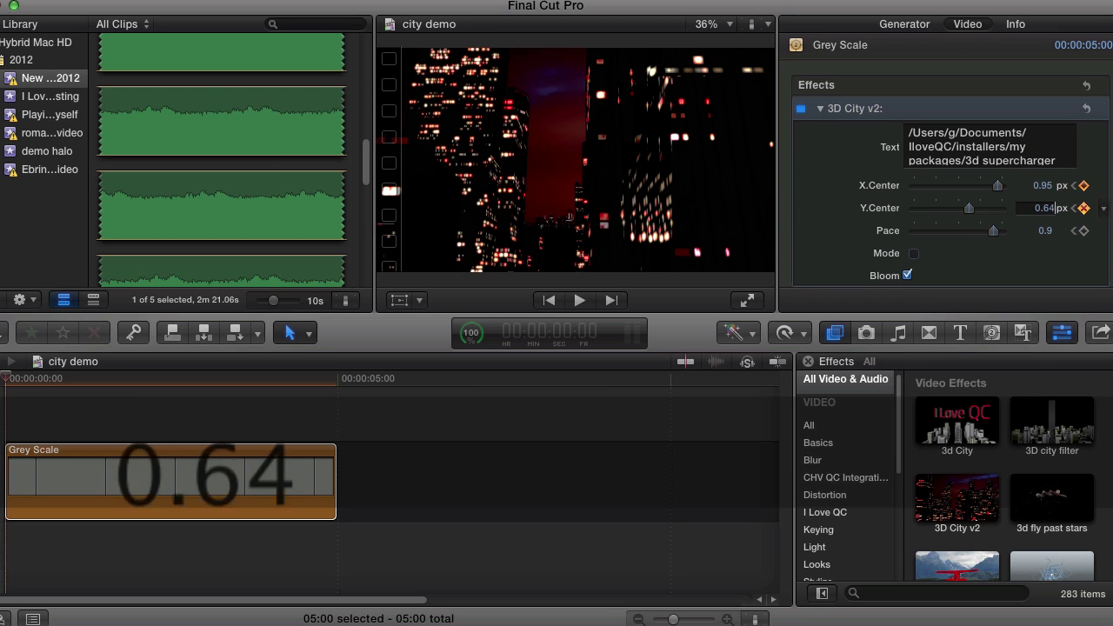
key("Return")
left_click(1085, 232)
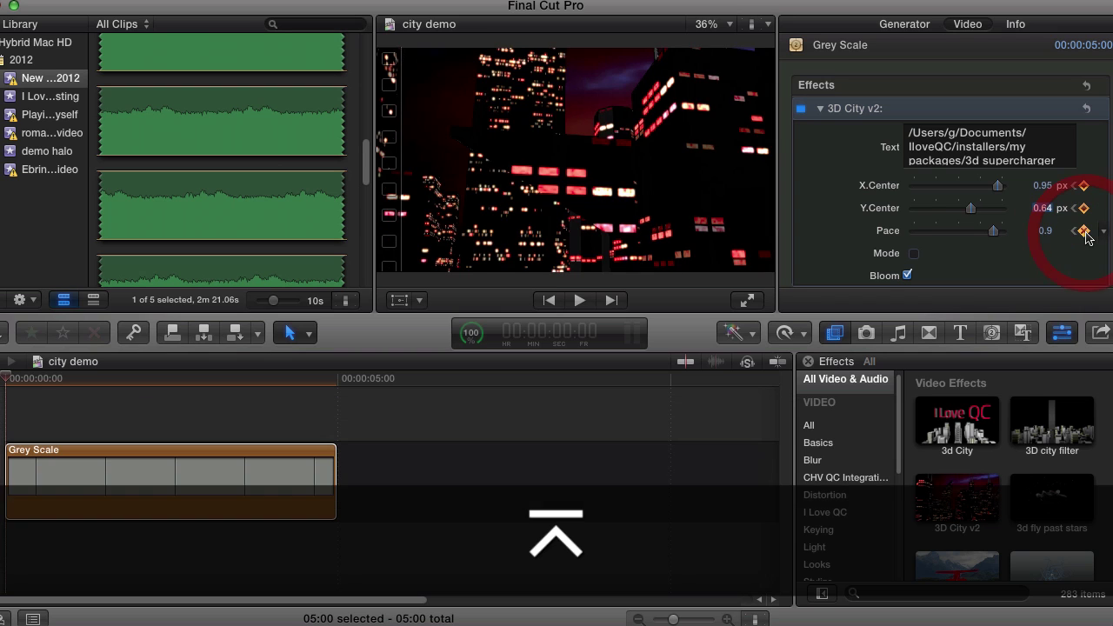
left_click(1046, 233)
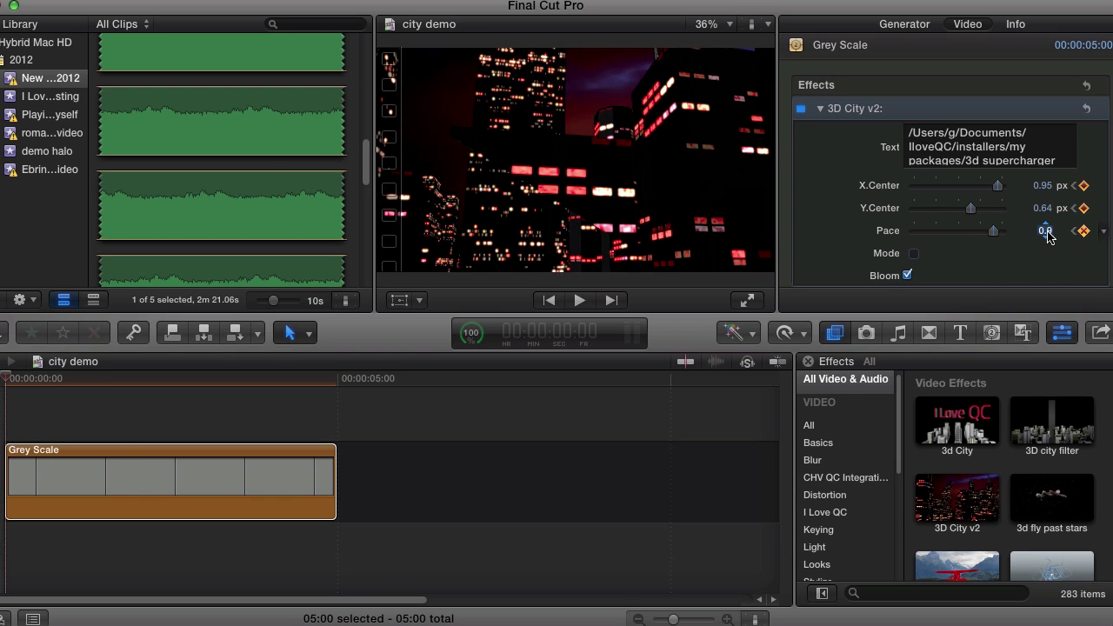
type("0.75")
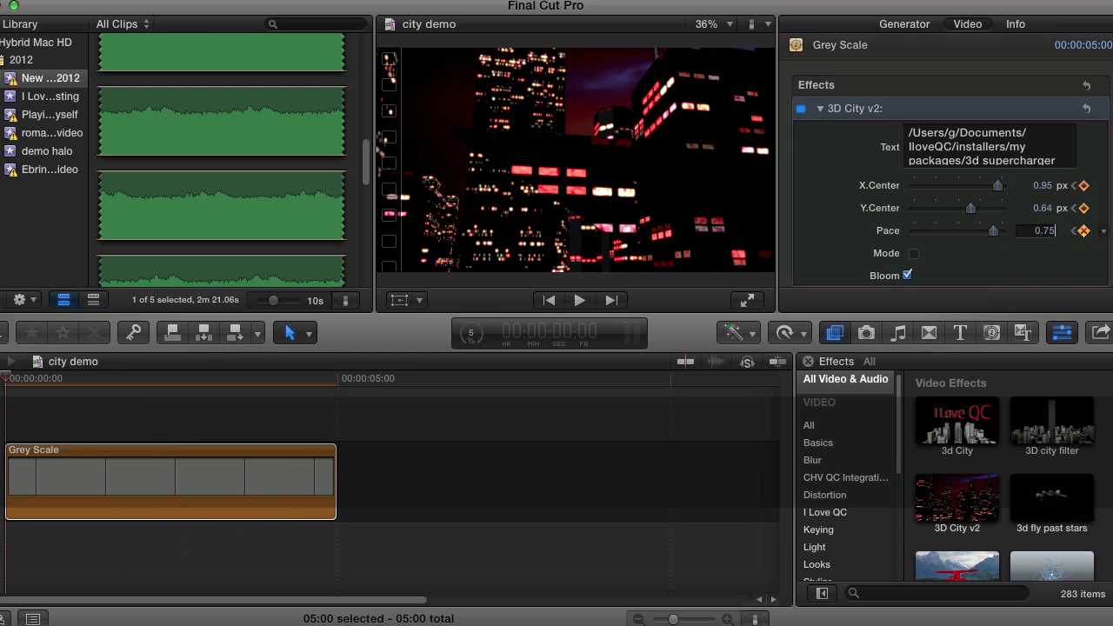
key("Return")
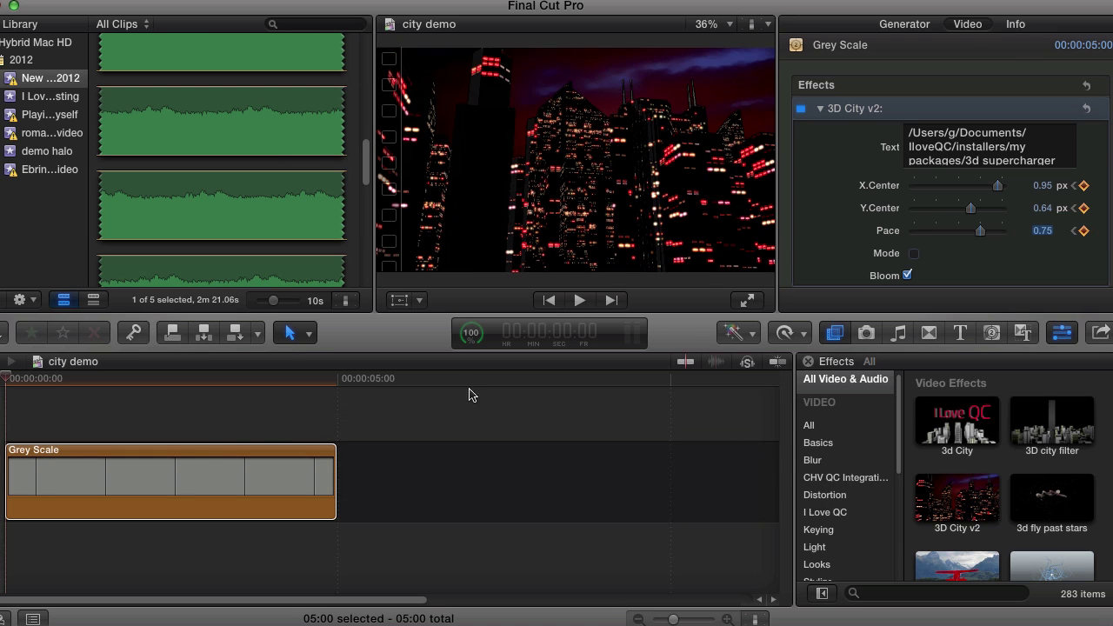
At the clip's 5:00 end, keyframe X.Center at 1.0.
left_click(198, 482)
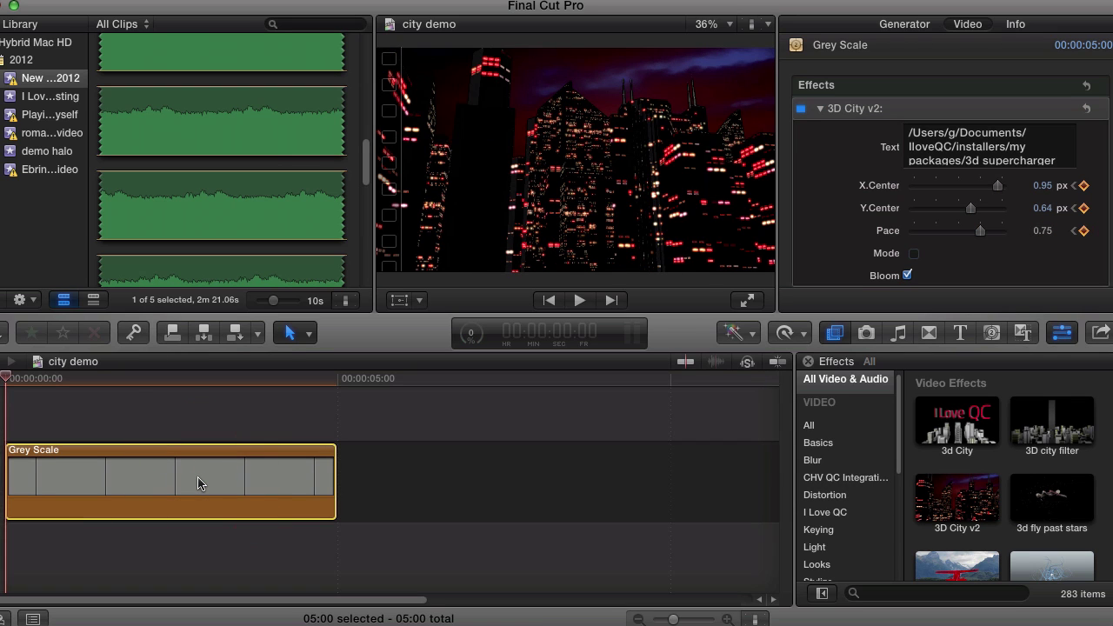
key("End")
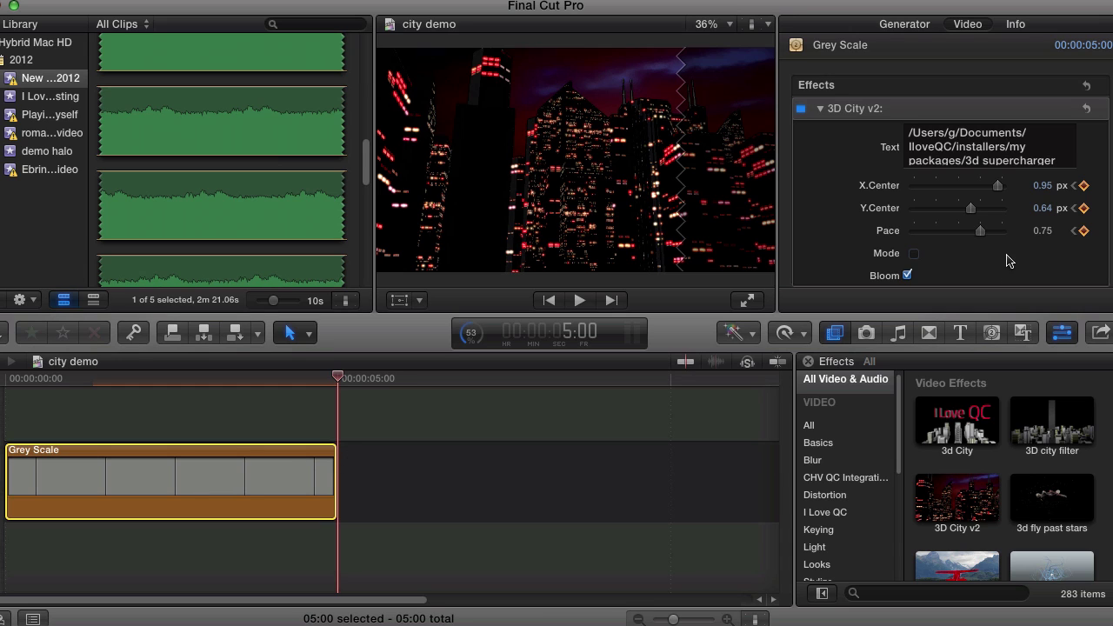
left_click(1084, 186)
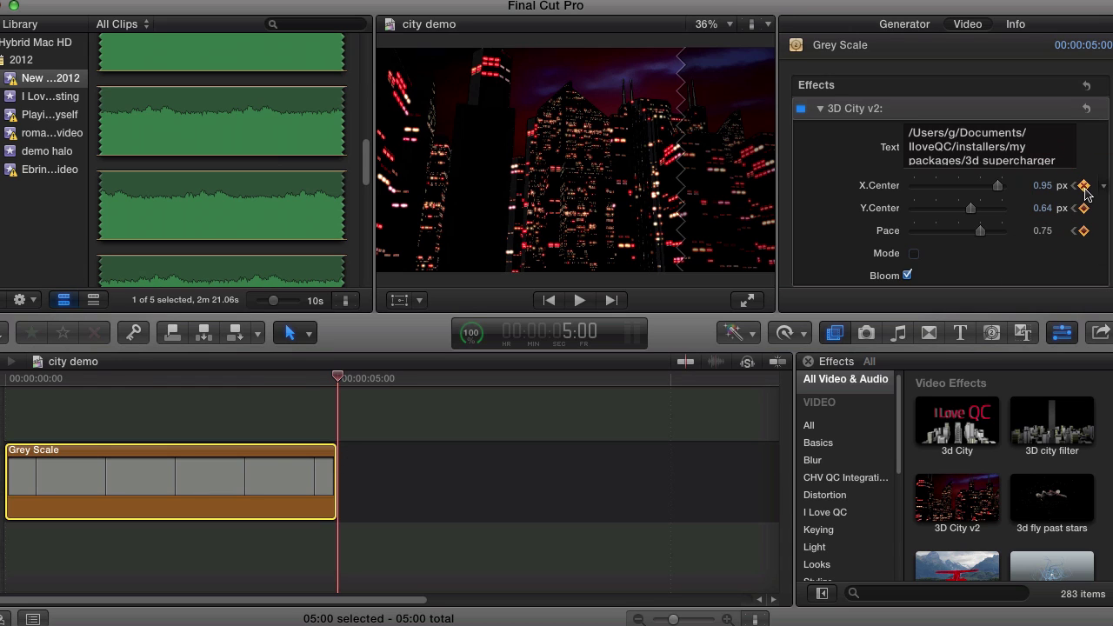
left_click(1040, 187)
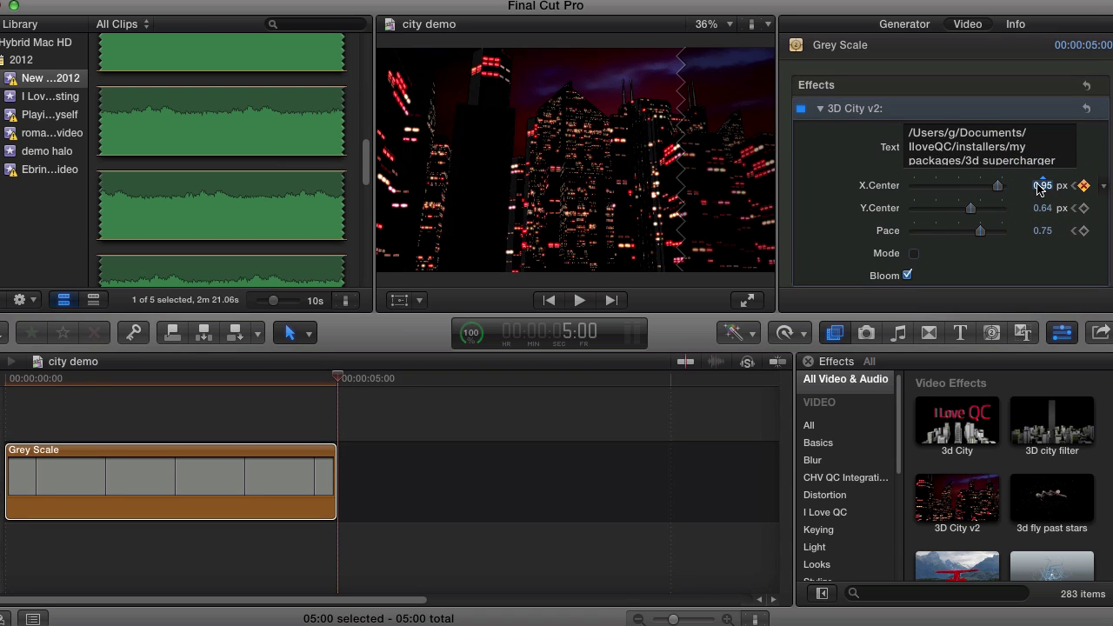
type("1")
key("Return")
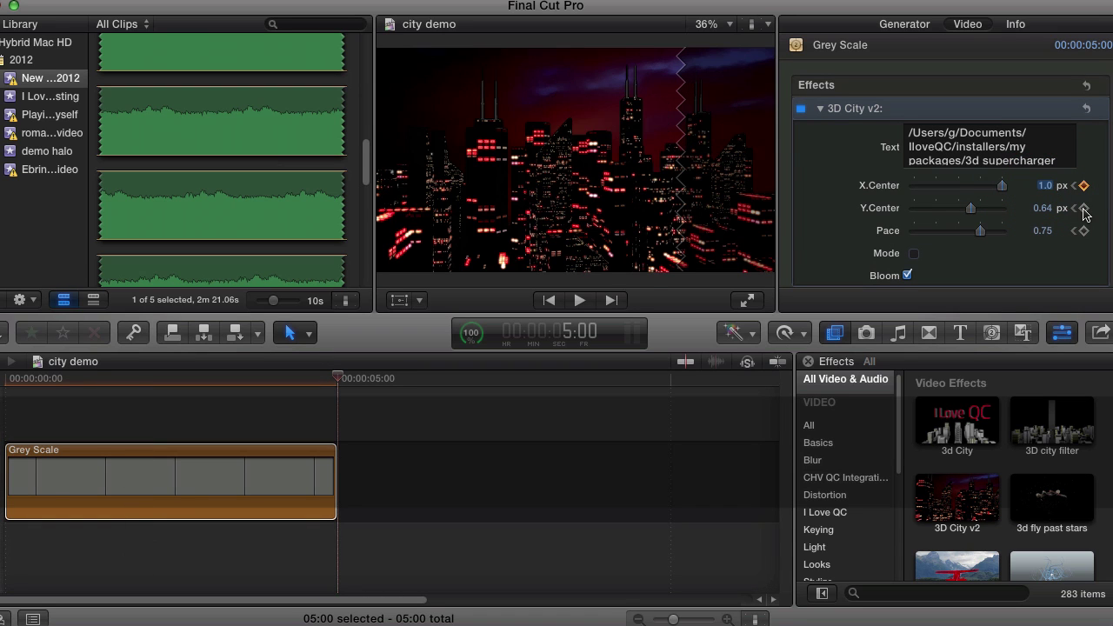
Add 5:00 keyframes for Y.Center at 0.62 and Pace at 0.9.
left_click(1084, 207)
left_click(1042, 212)
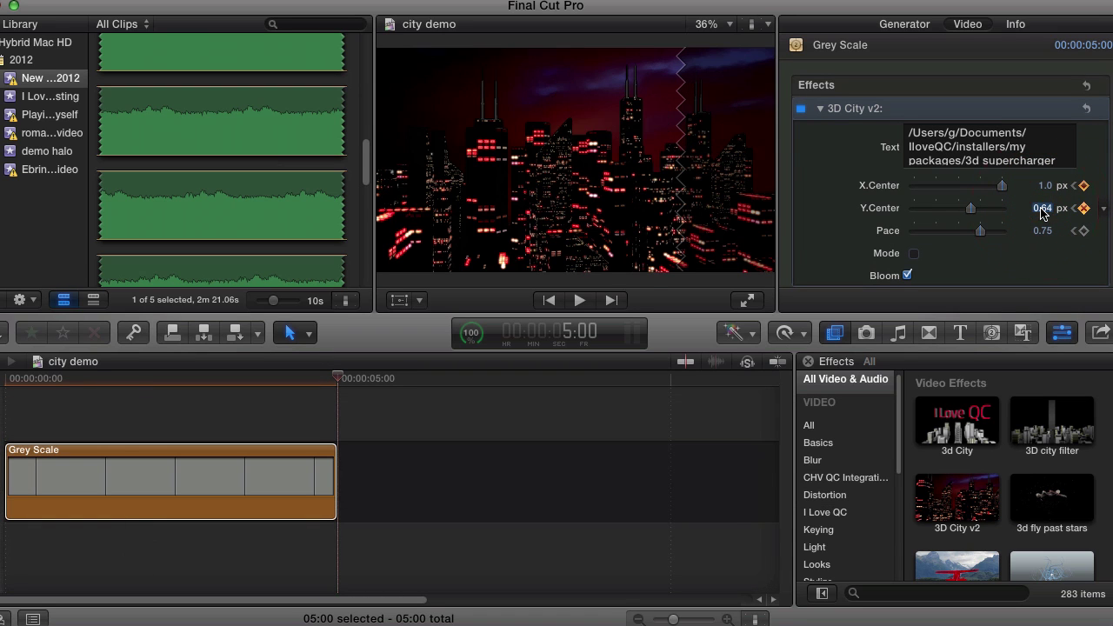
type("0.62")
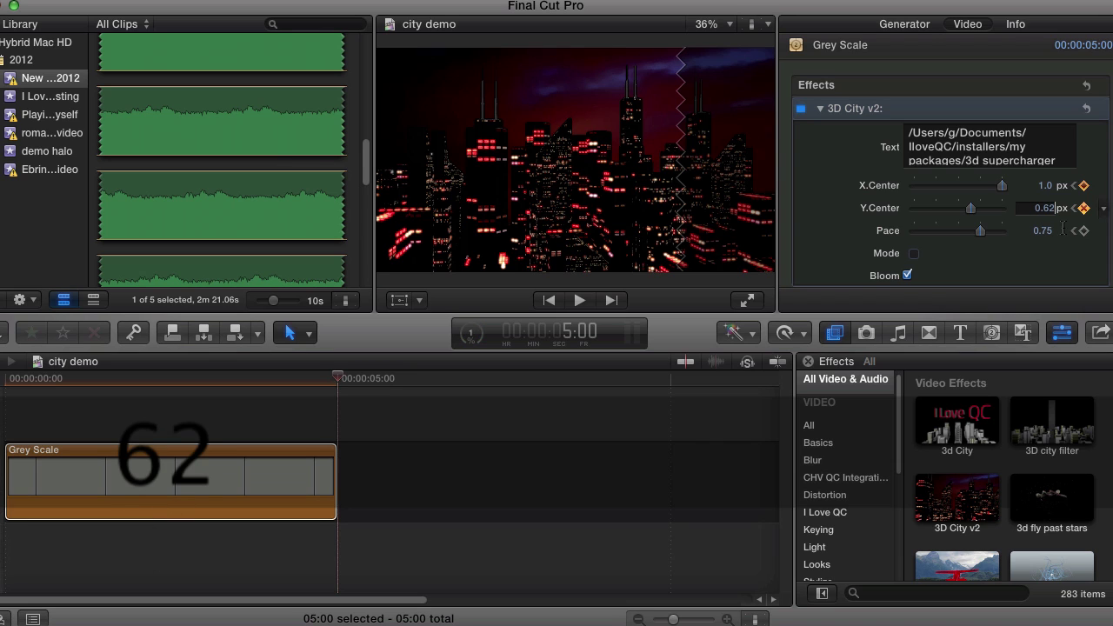
left_click(1084, 231)
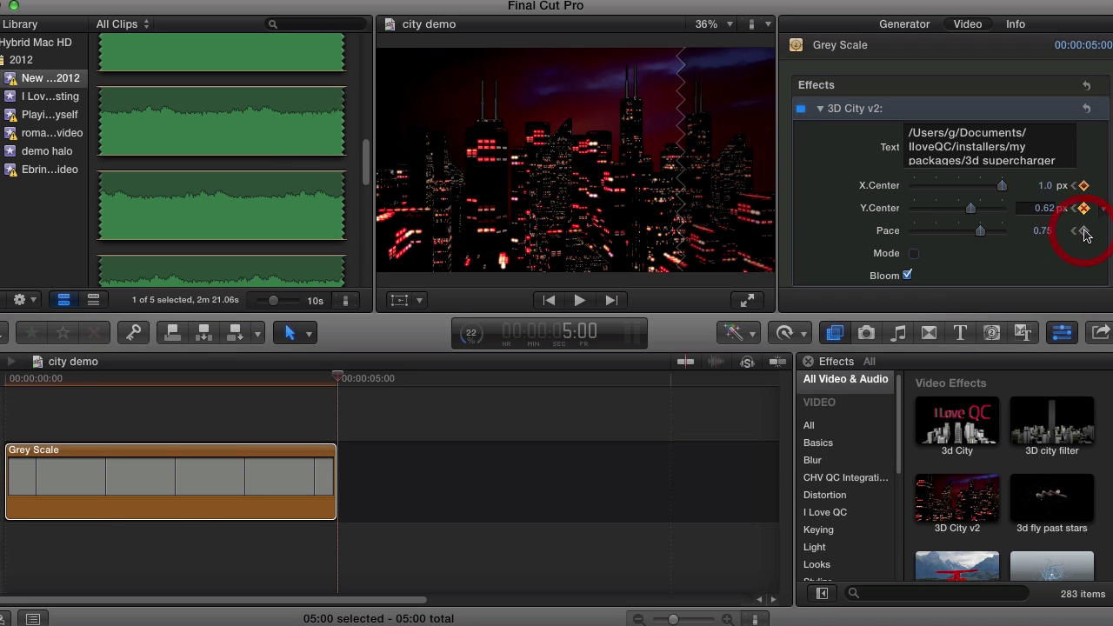
left_click(1039, 231)
type("0.")
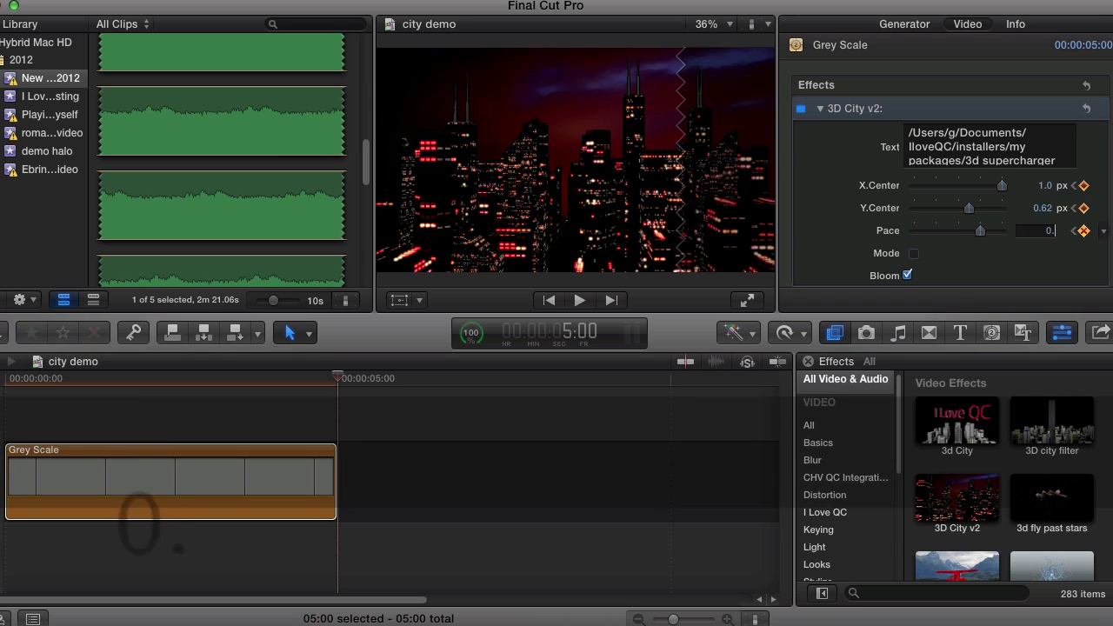
type("9")
key("Return")
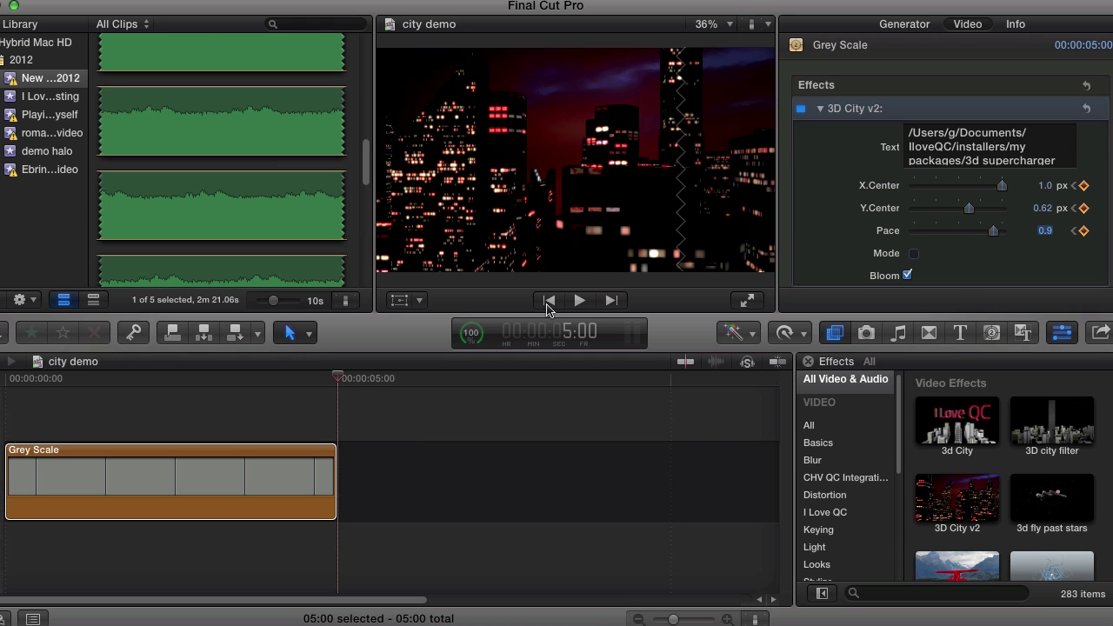
left_click(548, 301)
left_click(580, 300)
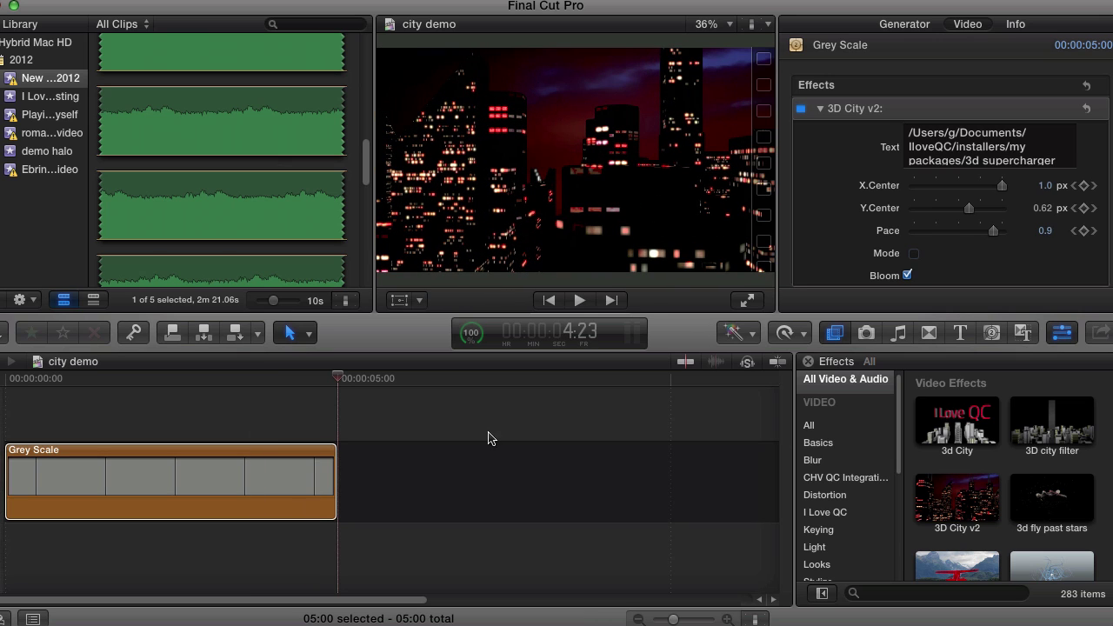
Lengthen the Grey Scale clip to 8:20 and keyframe X.Center, Y.Center and Pace there.
left_click_drag(326, 471, 587, 470)
left_click(462, 477)
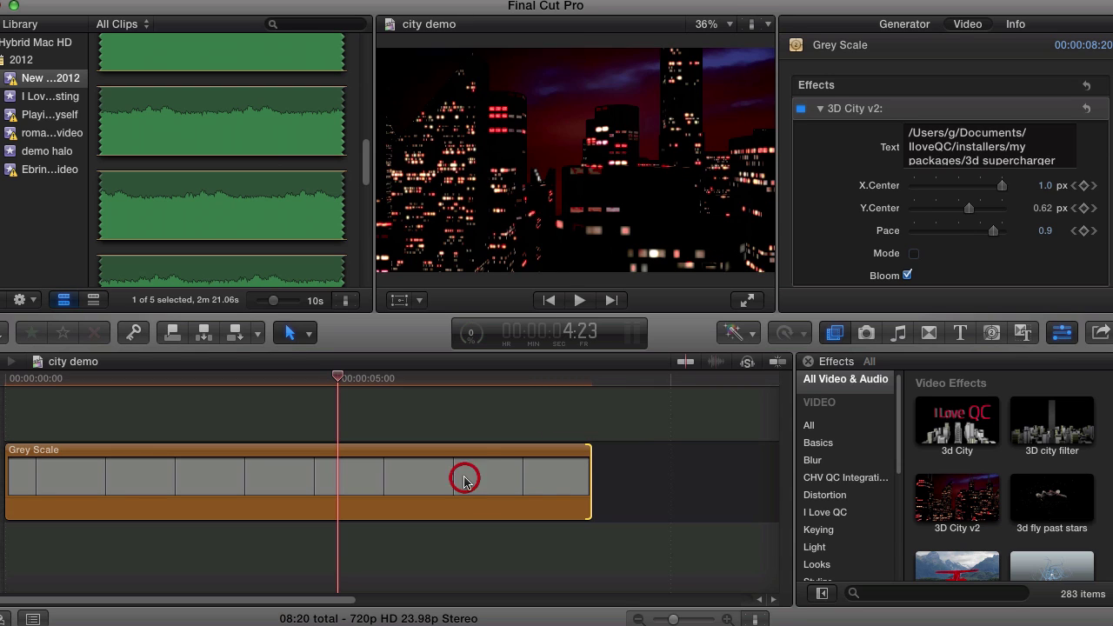
left_click(519, 461)
key("Down")
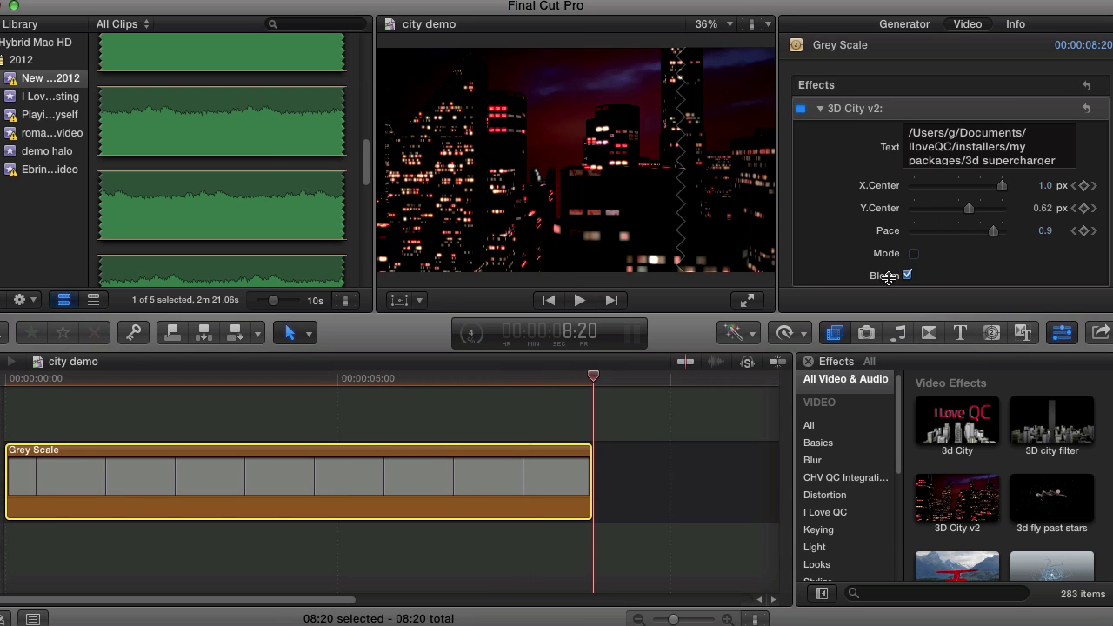
left_click(1083, 209)
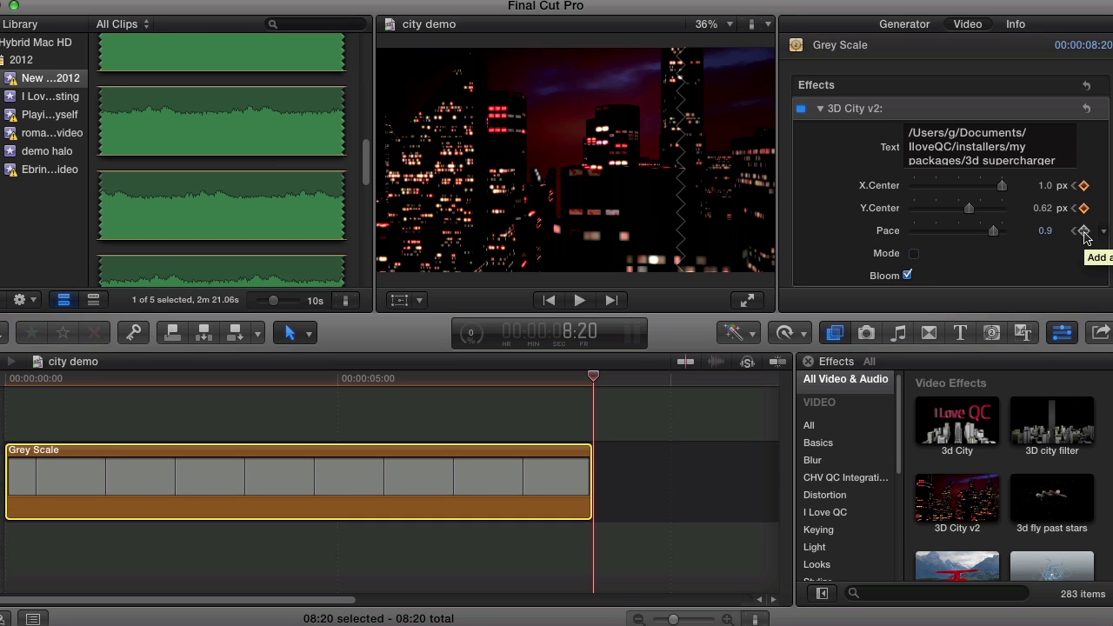
left_click(1083, 232)
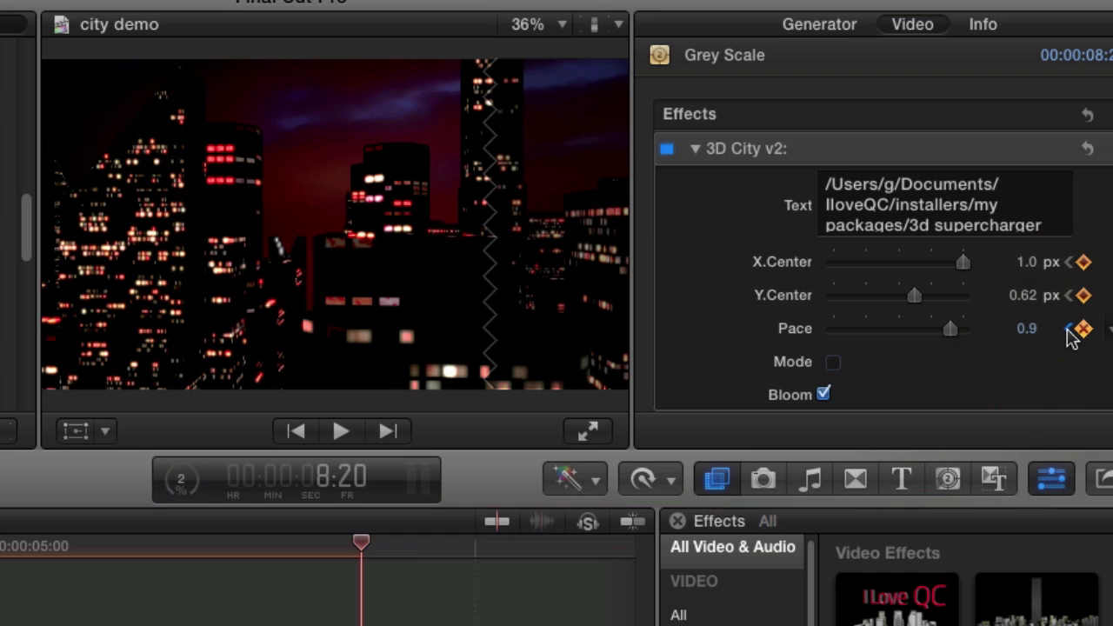
Delete the Pace, Y.Center and X.Center keyframes at 5:00.
left_click(1068, 330)
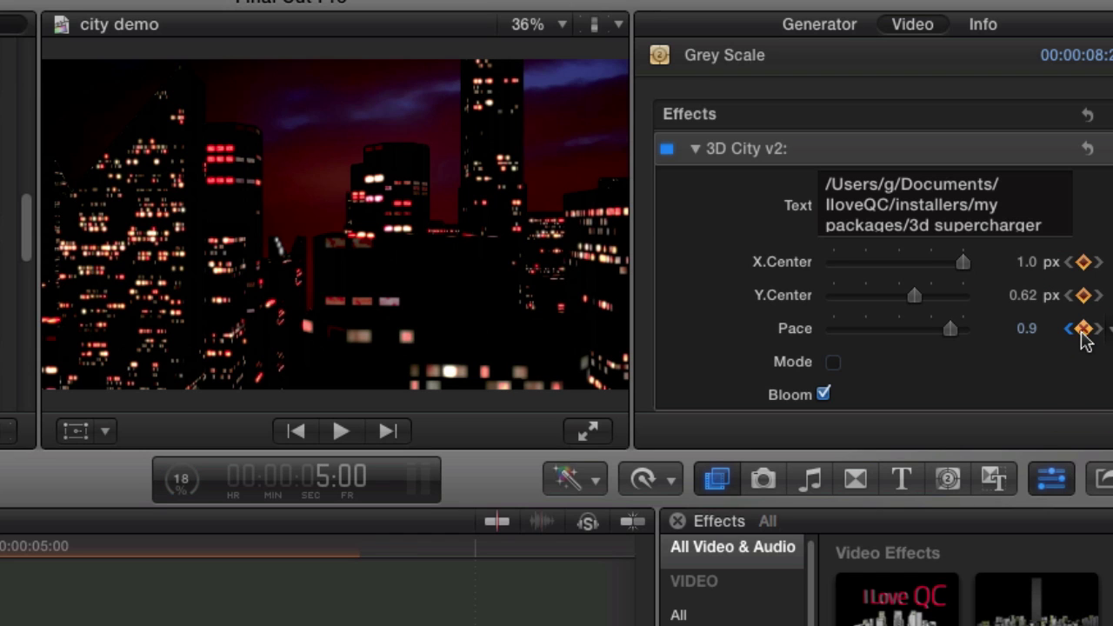
left_click(1079, 328)
left_click(1083, 295)
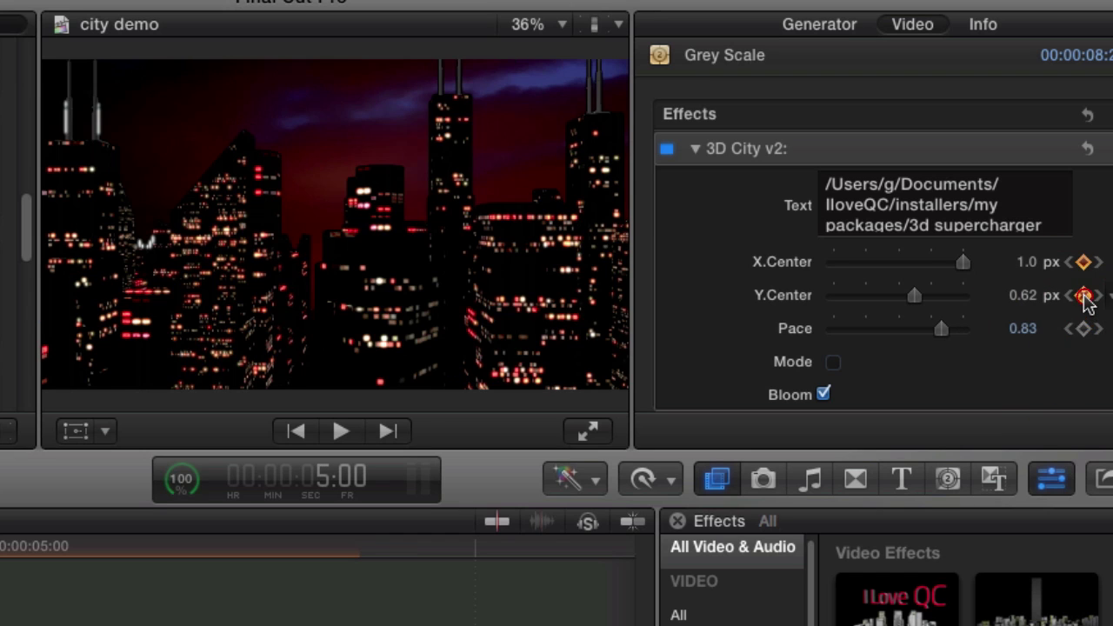
left_click(1083, 261)
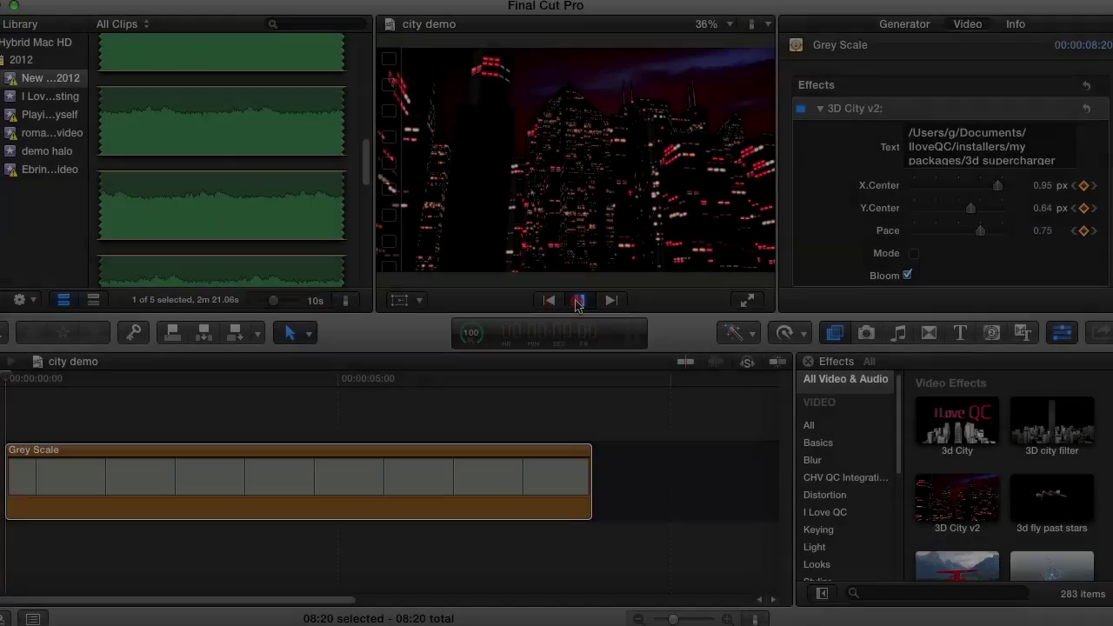